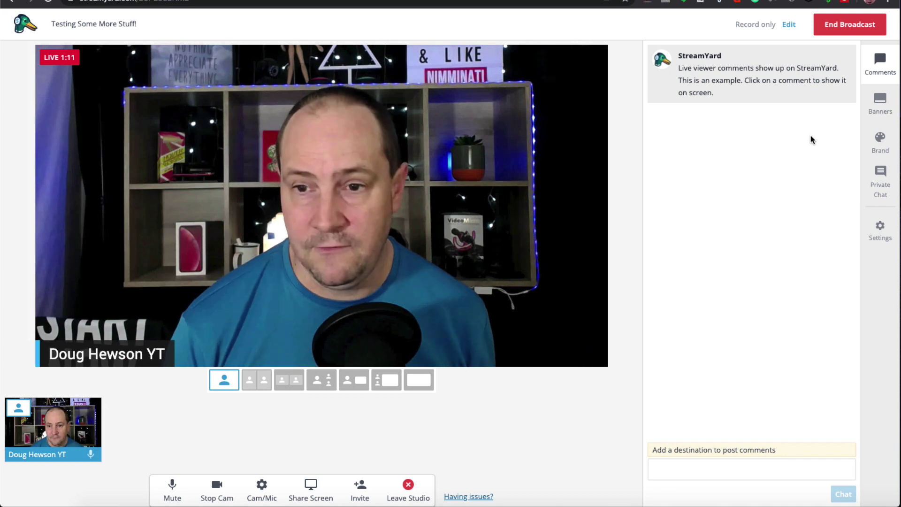
- Open the brand settings and check the list of available brands
left_click(883, 143)
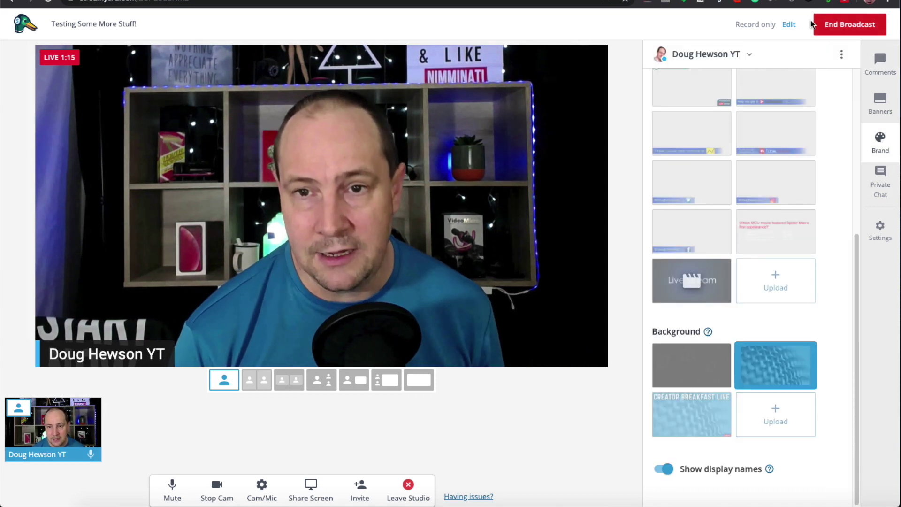
left_click_drag(857, 271, 854, 91)
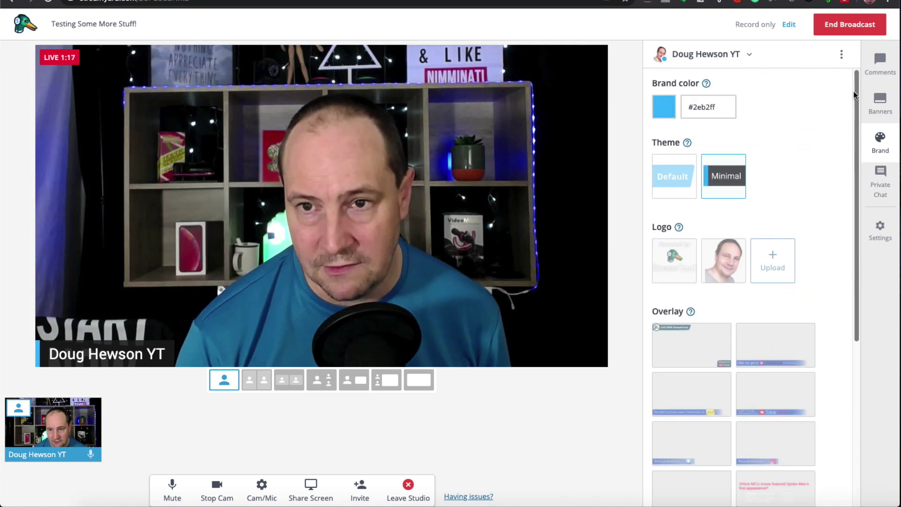
left_click(747, 56)
left_click(748, 57)
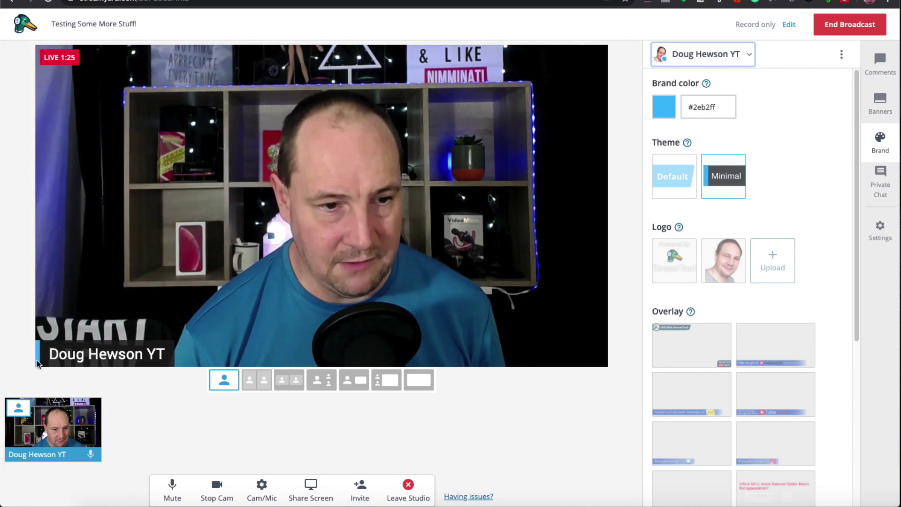
- Try the Default theme on the stream and switch back to the Minimal theme
left_click(683, 182)
left_click(714, 173)
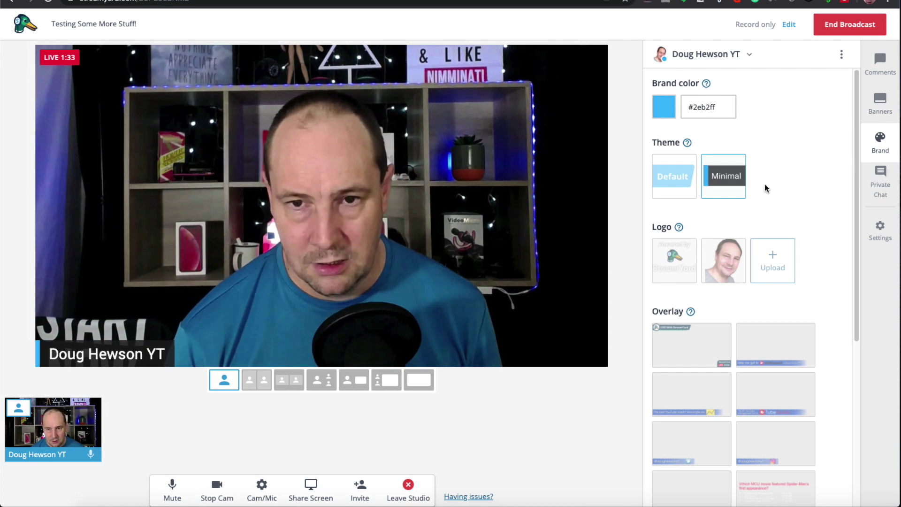
- Show the Powered by StreamYard logo on the stream, replace it with the portrait logo, and hide that logo again
scroll(764, 187, "down", 3)
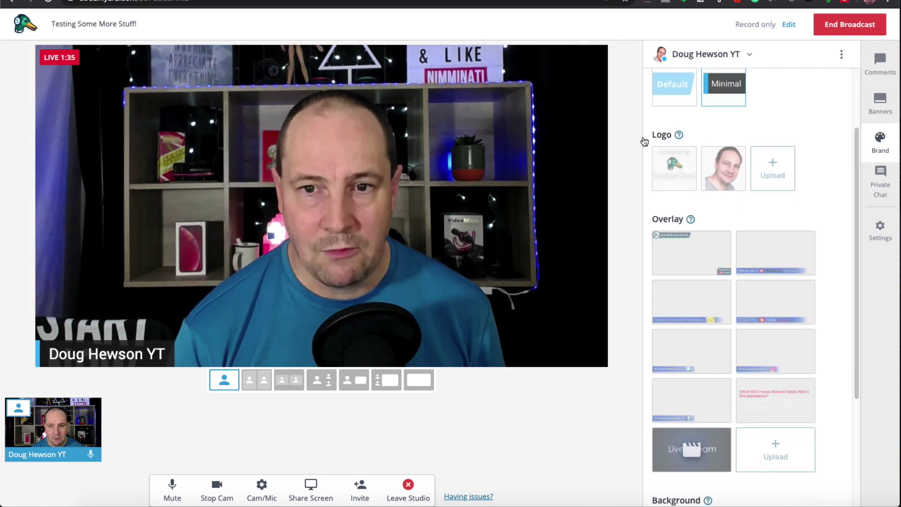
mouse_move(669, 174)
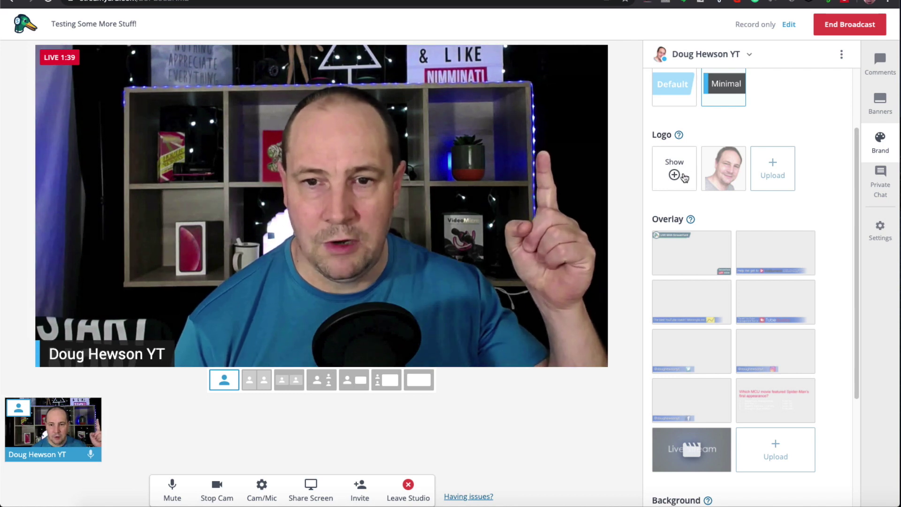
left_click(684, 176)
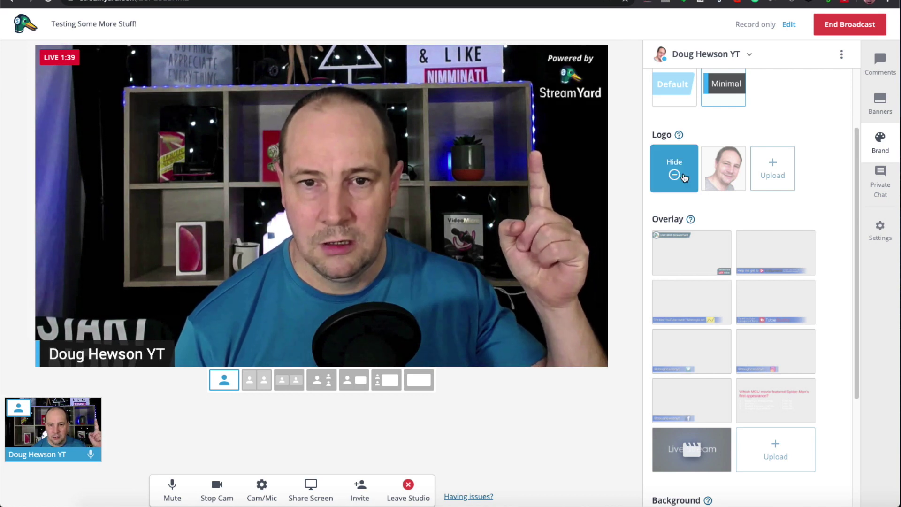
left_click(723, 175)
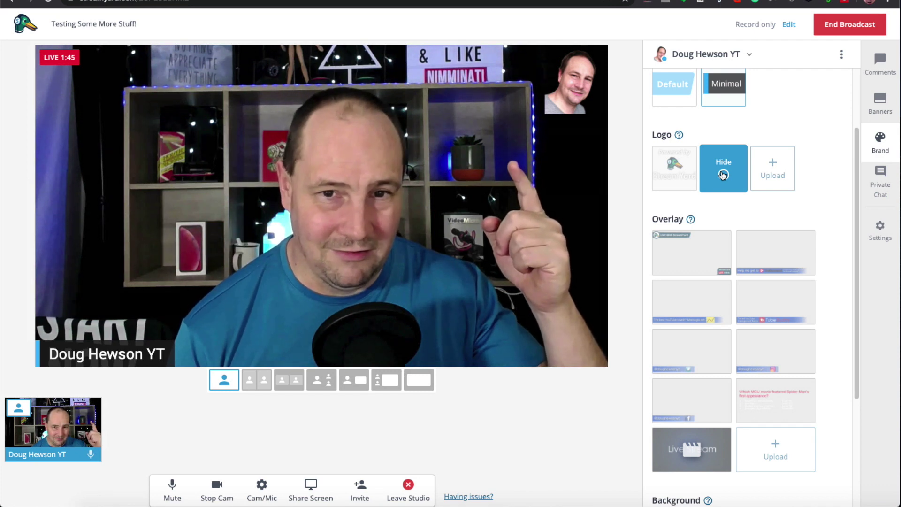
left_click(723, 175)
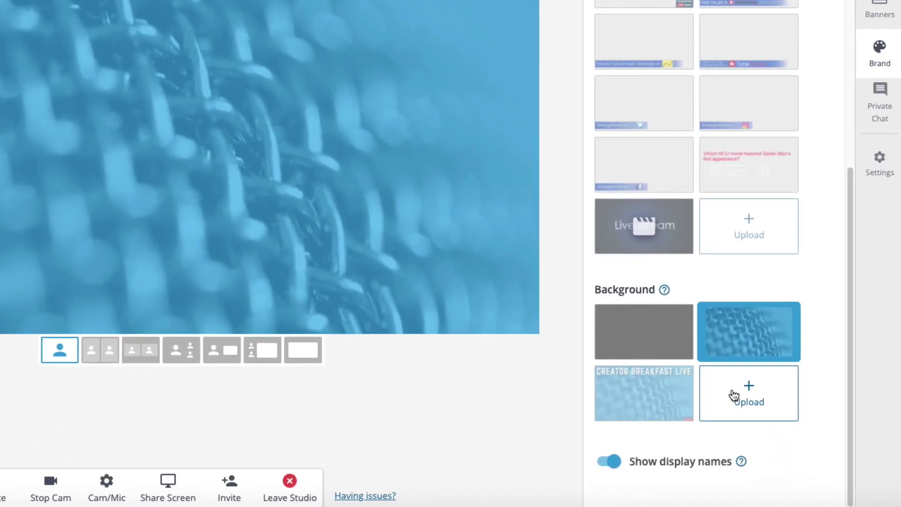
- Preview the plain grey and Creator Breakfast Live backgrounds, and add the host's camera back to the stream
mouse_move(613, 342)
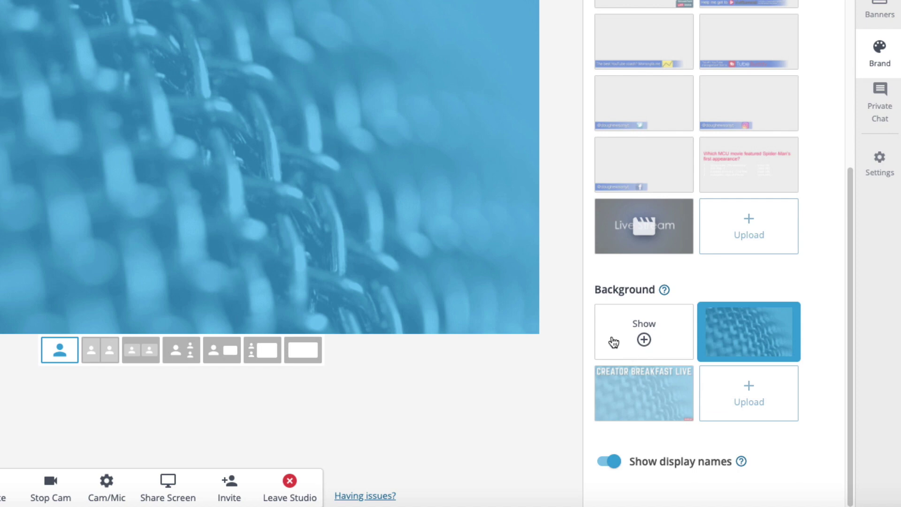
left_click(643, 341)
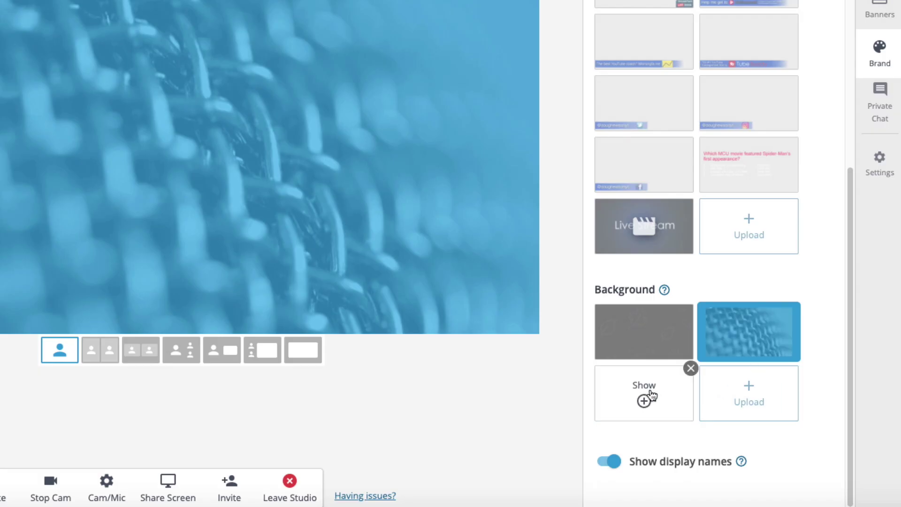
left_click(643, 402)
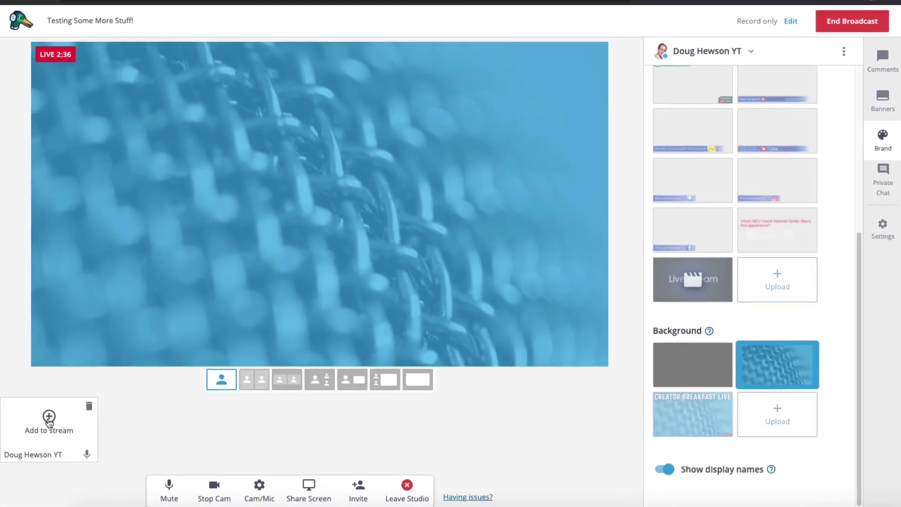
left_click(52, 420)
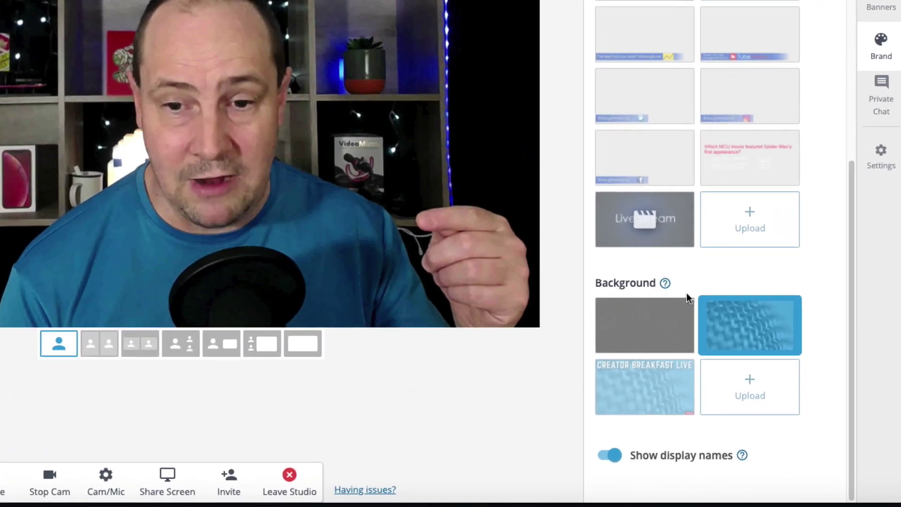
mouse_move(668, 282)
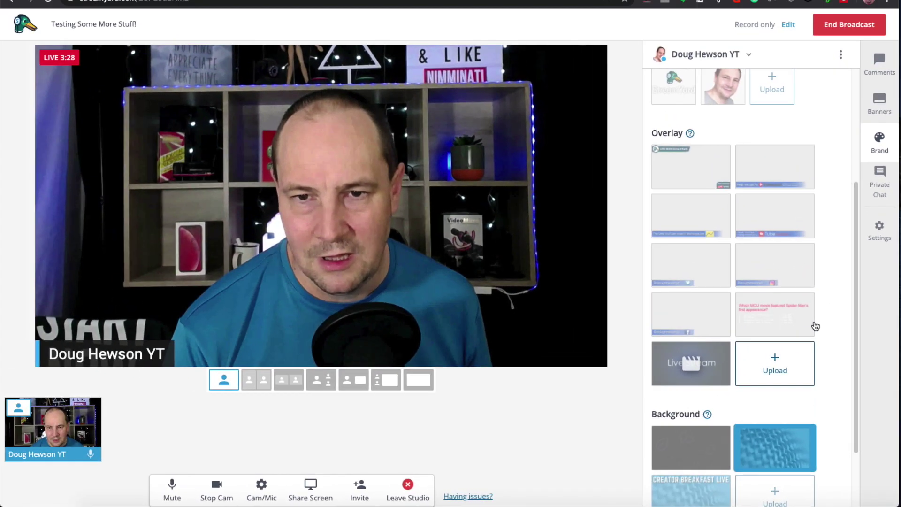
- Show the LIVE With StreamYard overlay and the Twitter handle overlay in turn, hiding each one again
mouse_move(814, 324)
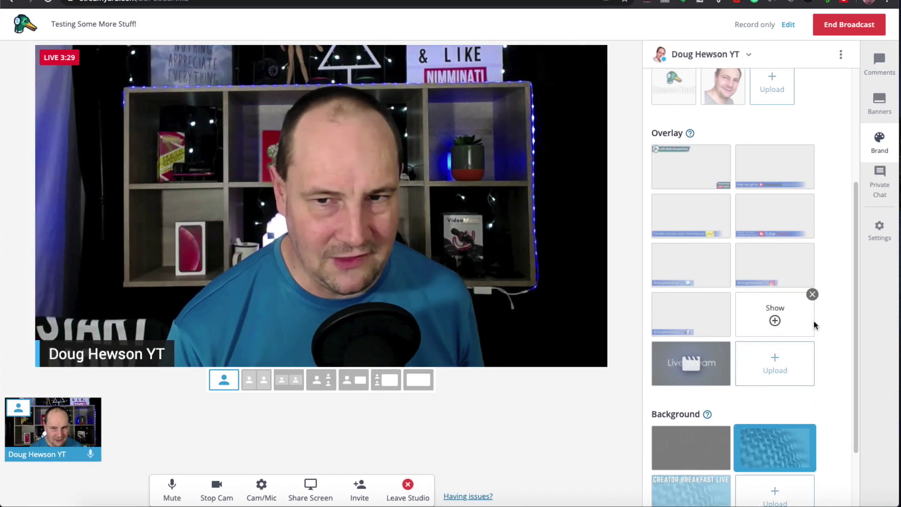
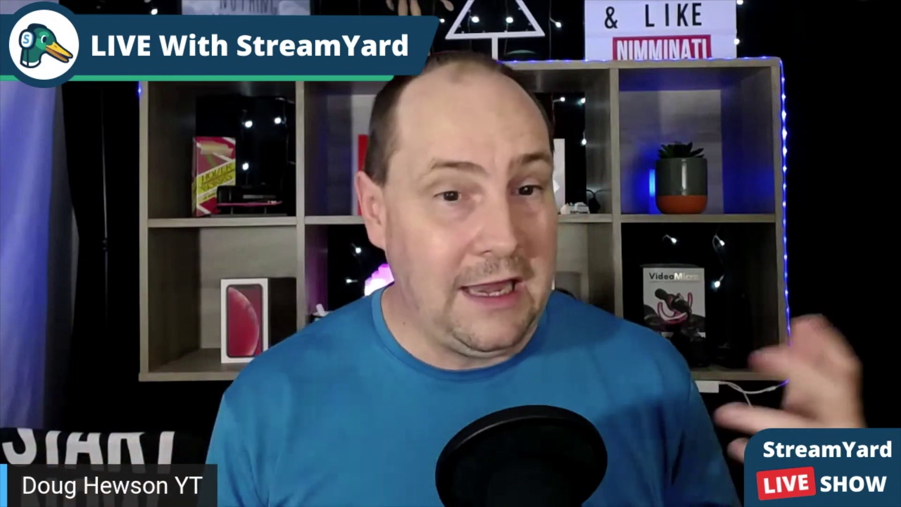
left_click(688, 176)
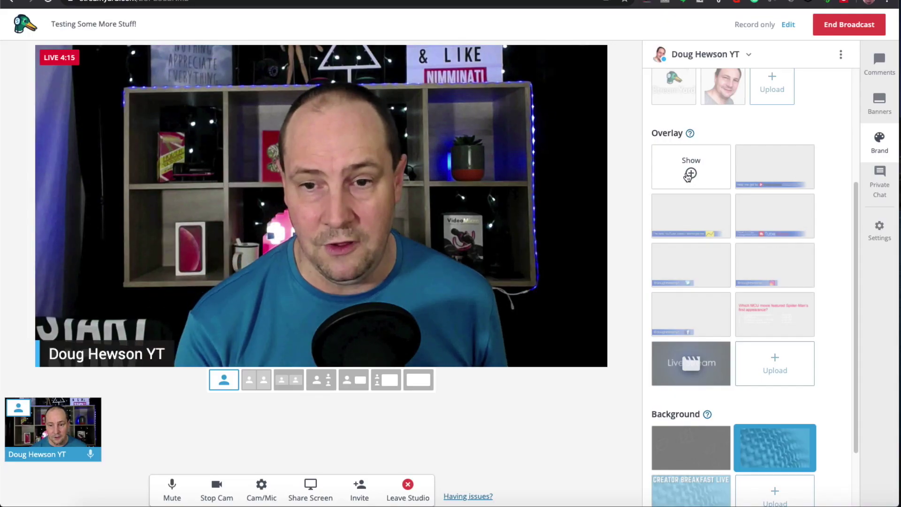
left_click_drag(705, 184, 692, 276)
left_click(692, 273)
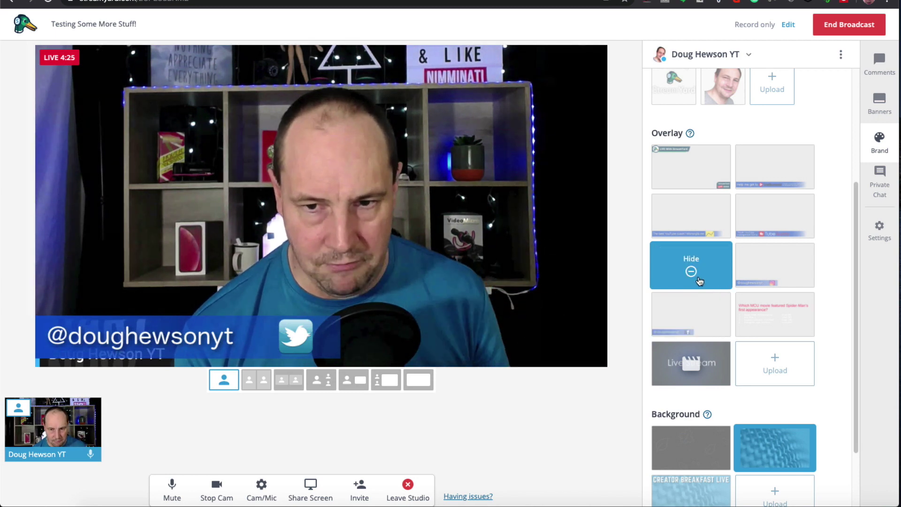
left_click(694, 277)
- Turn off display names and show the Facebook handle overlay on the stream
scroll(693, 272, "down", 2)
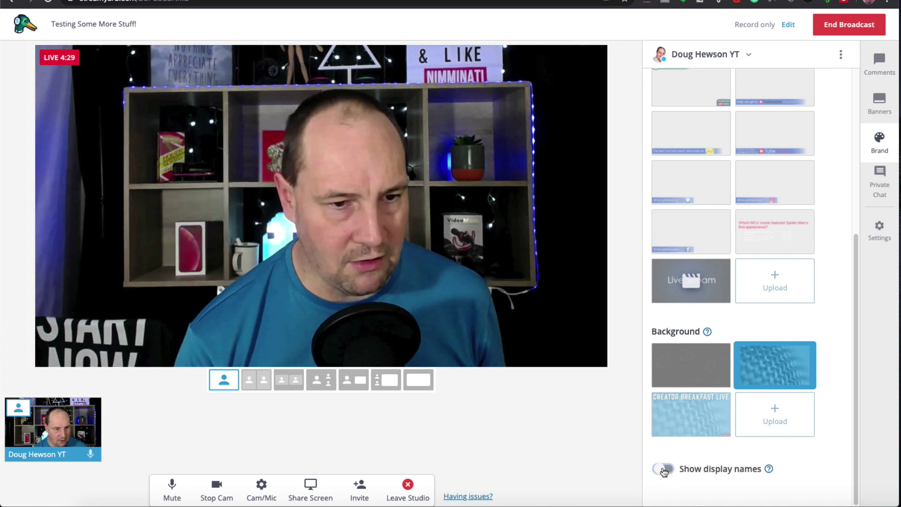
scroll(714, 369, "up", 3)
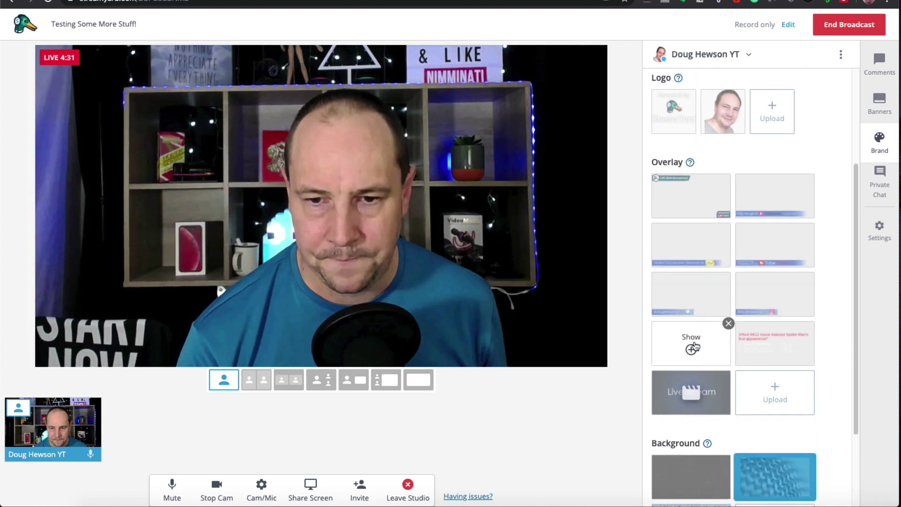
left_click(693, 347)
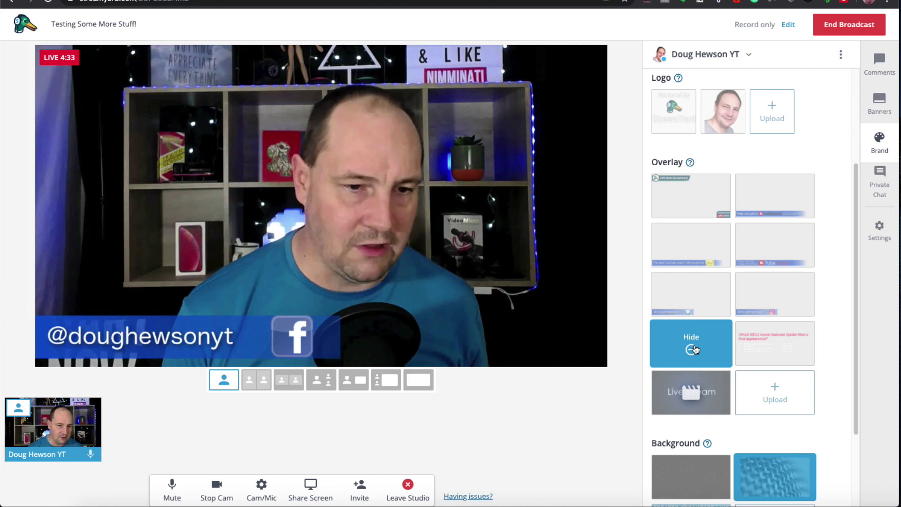
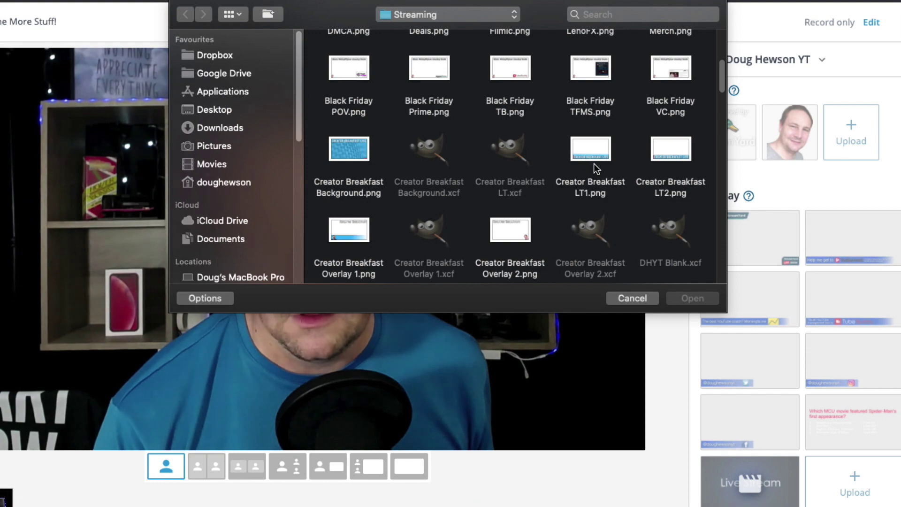
- Upload Creator Breakfast Overlay 1.png from the Streaming folder as an overlay and show it on the stream
left_click(599, 154)
left_click(349, 235)
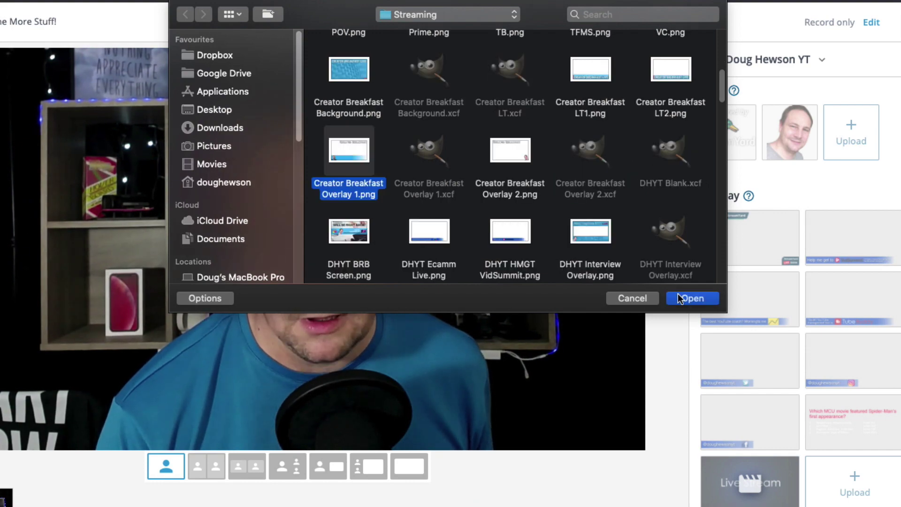
left_click(692, 298)
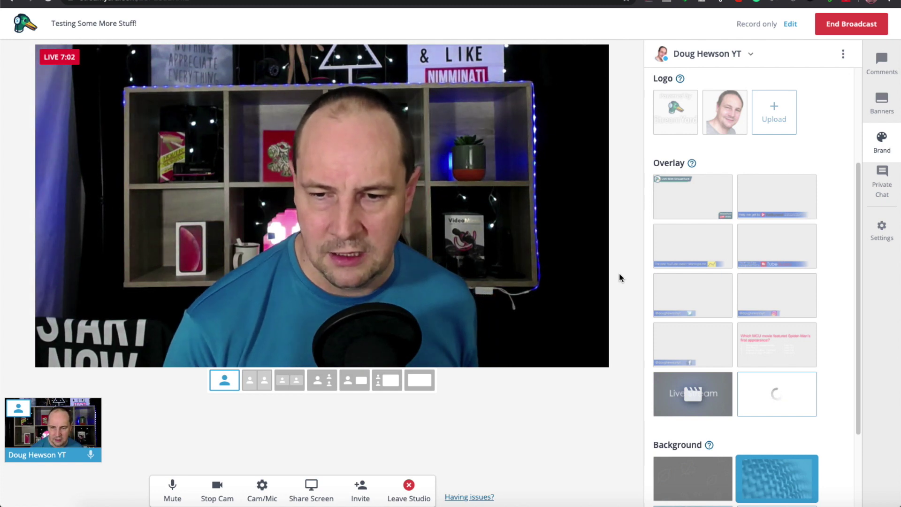
mouse_move(708, 350)
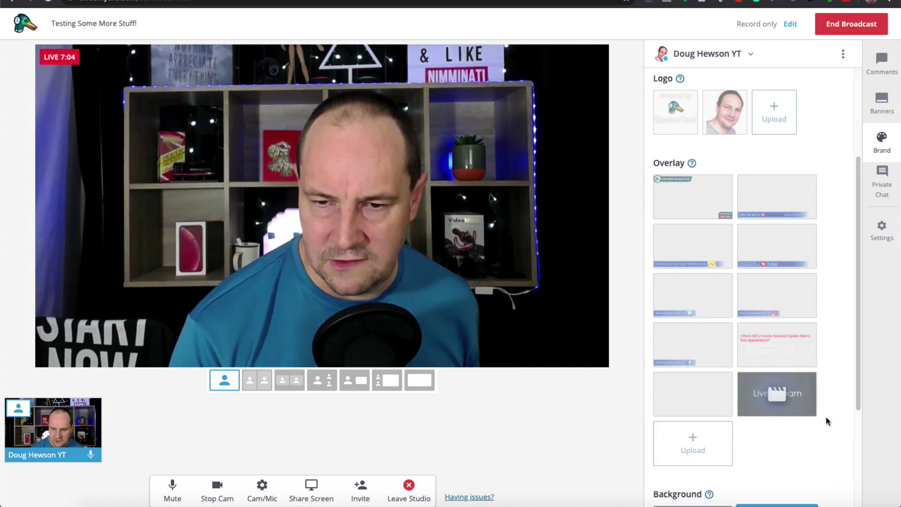
left_click(694, 403)
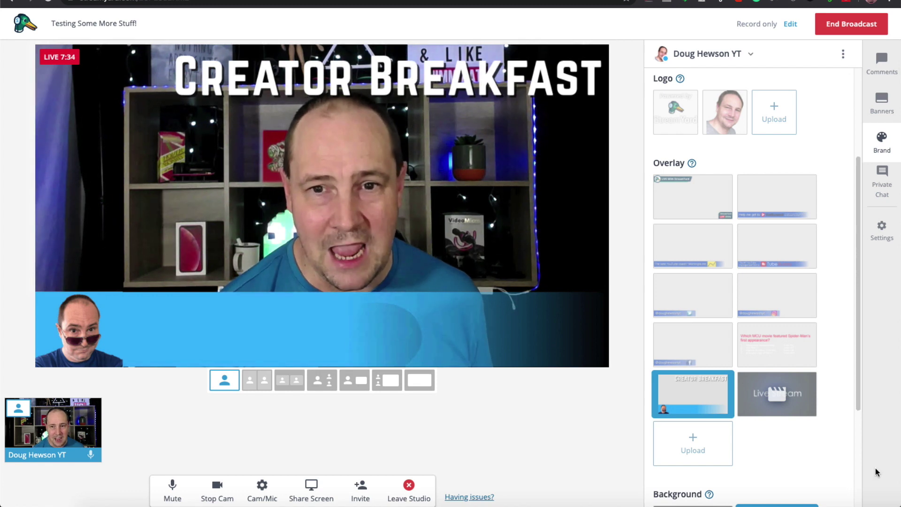
- Show the banner "This stream is a Q&A Hang-out stream, so join in the fun!" from the channel's own banner folder
left_click(881, 111)
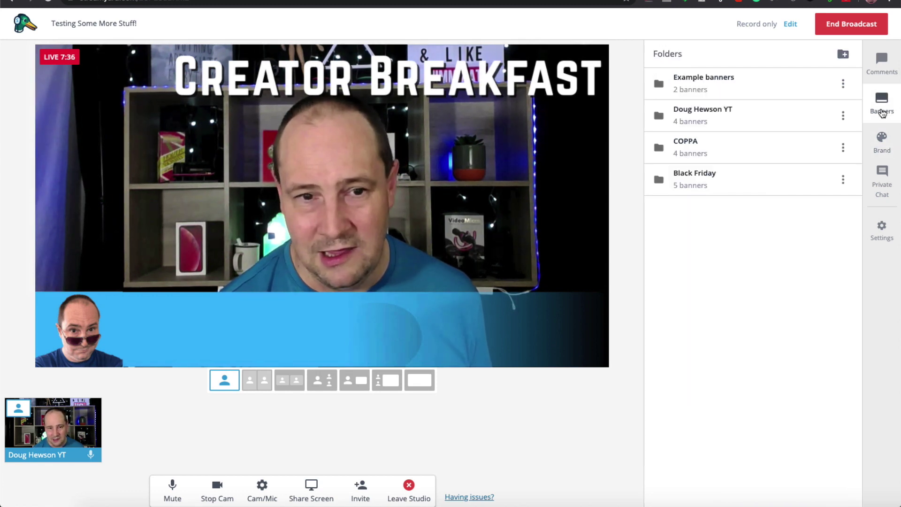
left_click(717, 126)
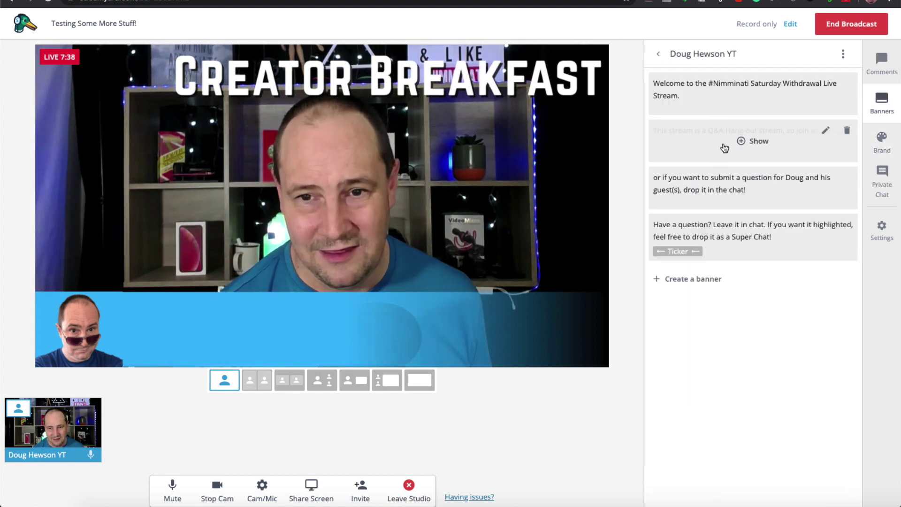
left_click(725, 149)
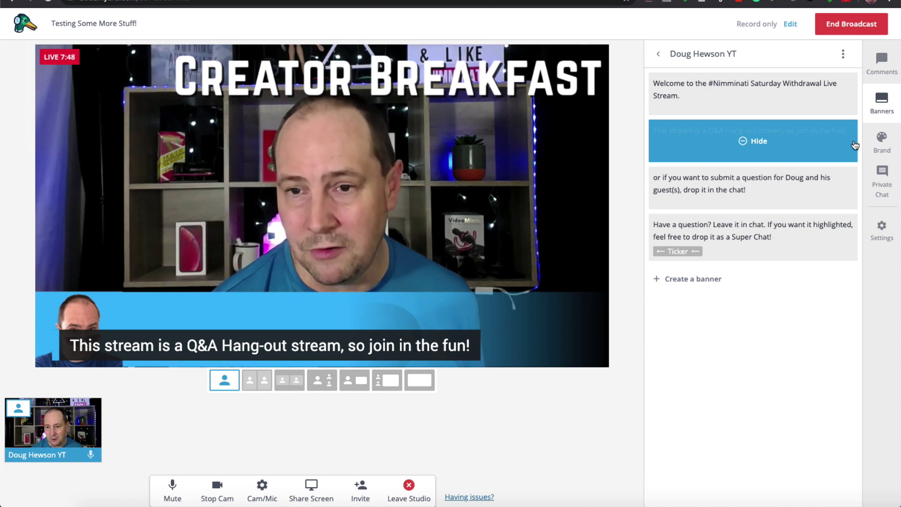
- Upload Creator Breakfast Overlay 2.png as another overlay and use it on the stream instead of the first Creator Breakfast overlay
left_click(874, 146)
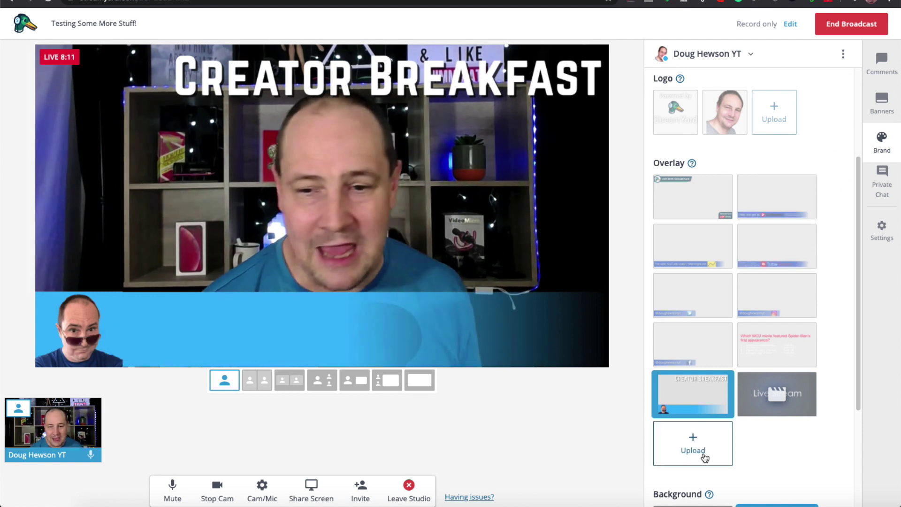
left_click(693, 447)
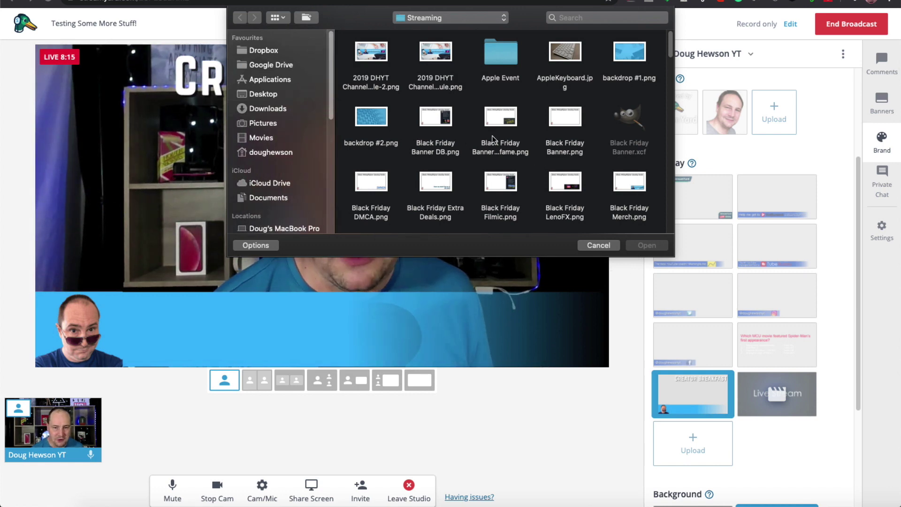
scroll(494, 148, "down", 10)
left_click(497, 150)
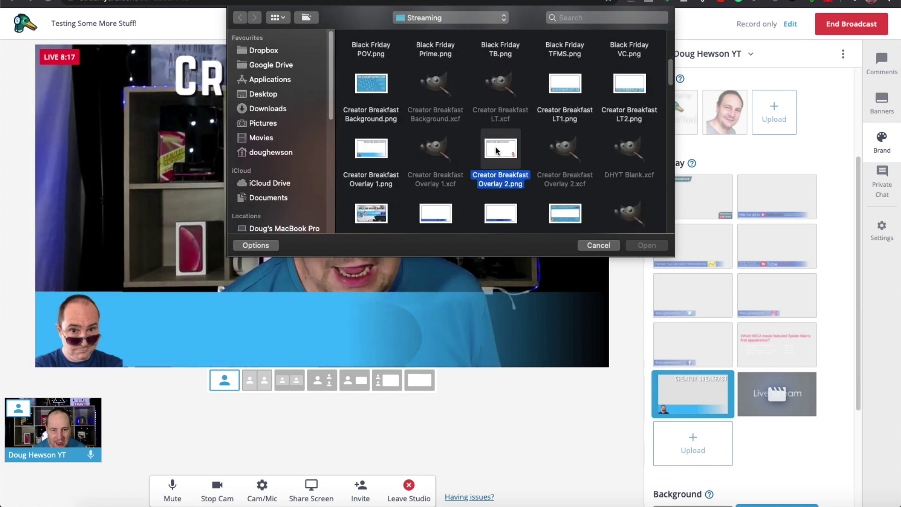
left_click(646, 247)
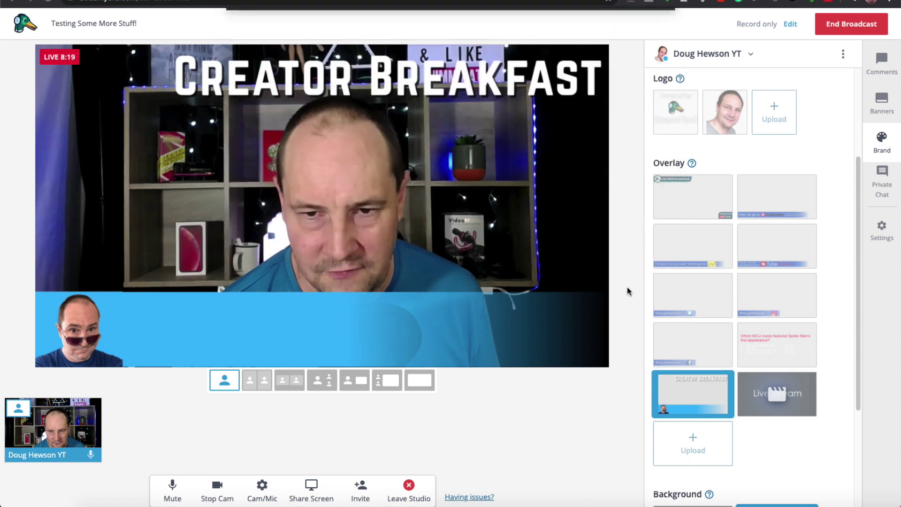
left_click(693, 393)
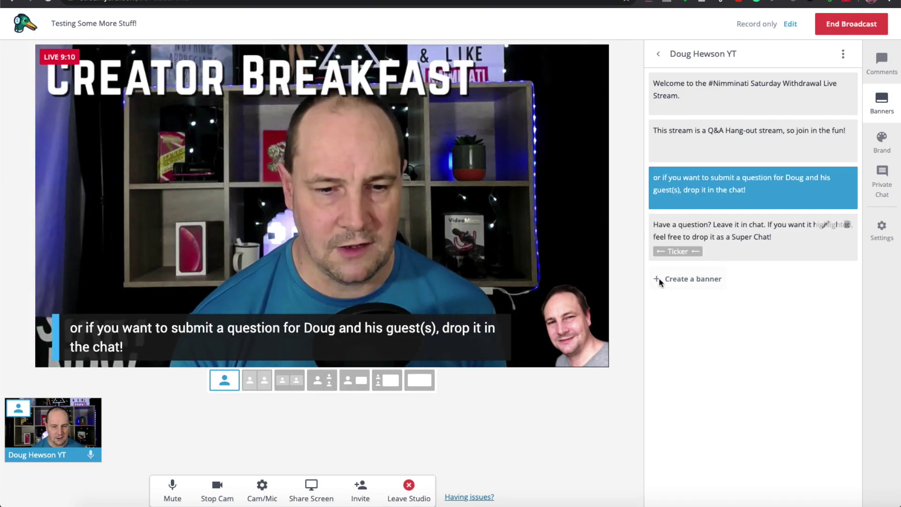
- Open the guest invitation and copy the guest link for the broadcast studio
left_click(362, 493)
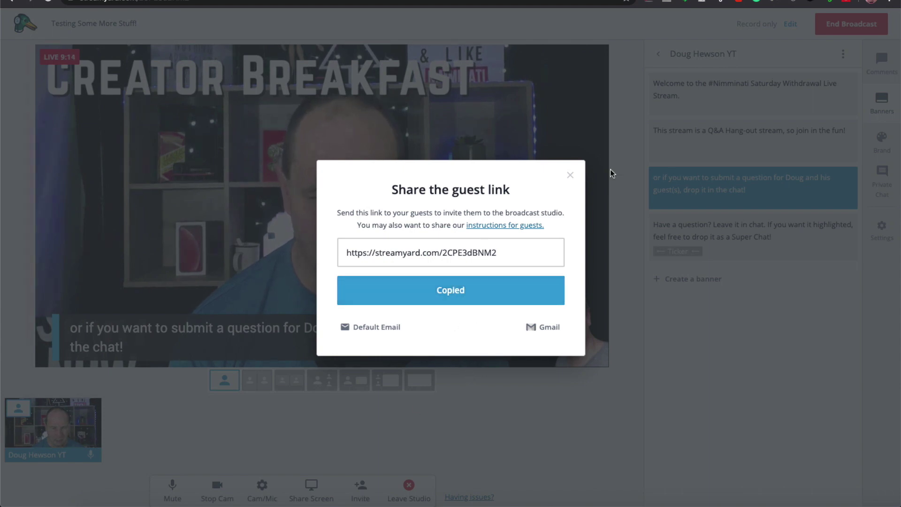
- Close the guest link window and add the guest waiting in the studio to the stream
left_click(570, 175)
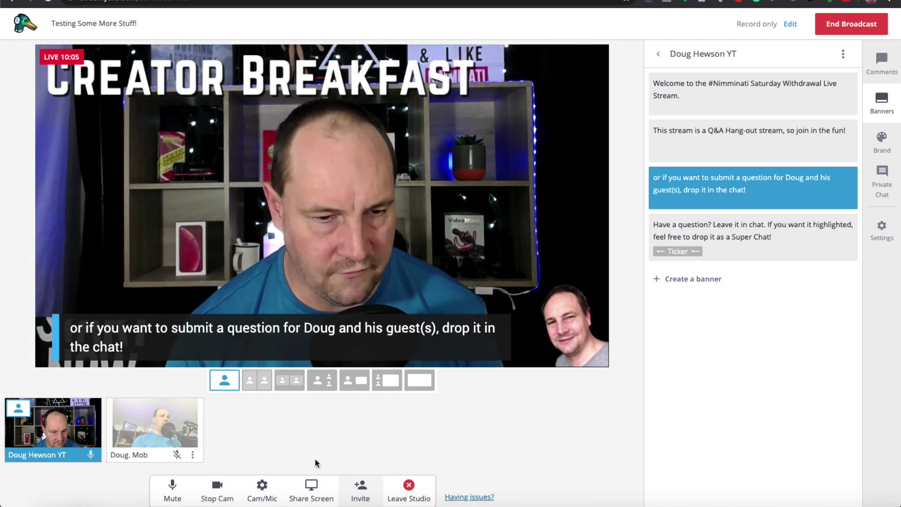
left_click(155, 417)
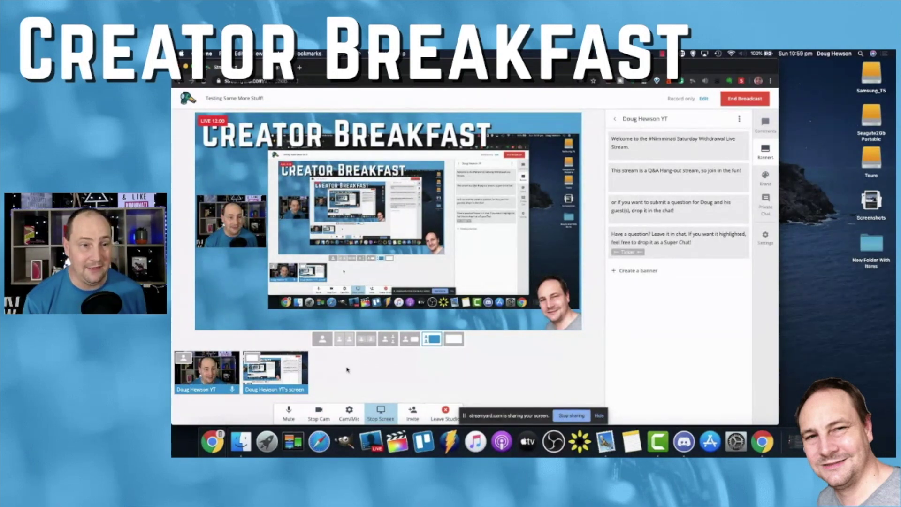
- Switch the stream to the layout with a large camera view beside the smaller shared screen
left_click(410, 339)
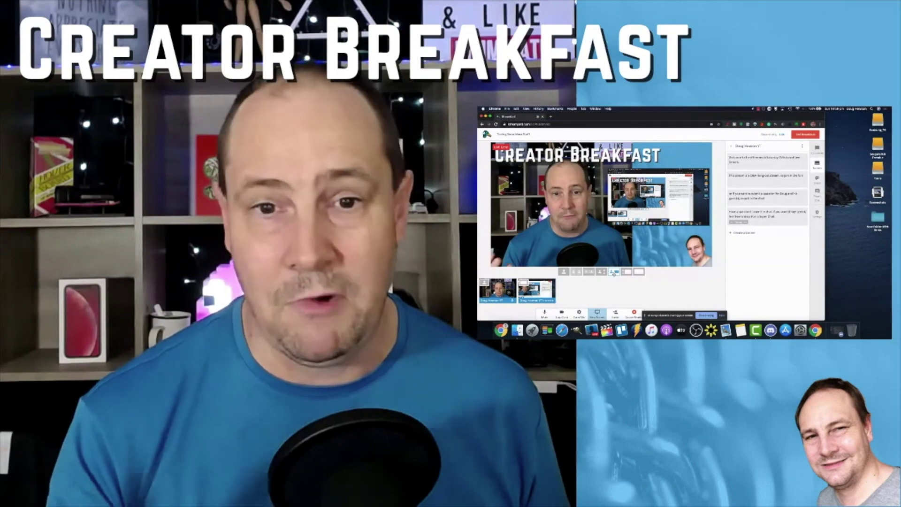
- Open the brand settings and look through the uploaded overlays, the backgrounds and the display name option
left_click(875, 149)
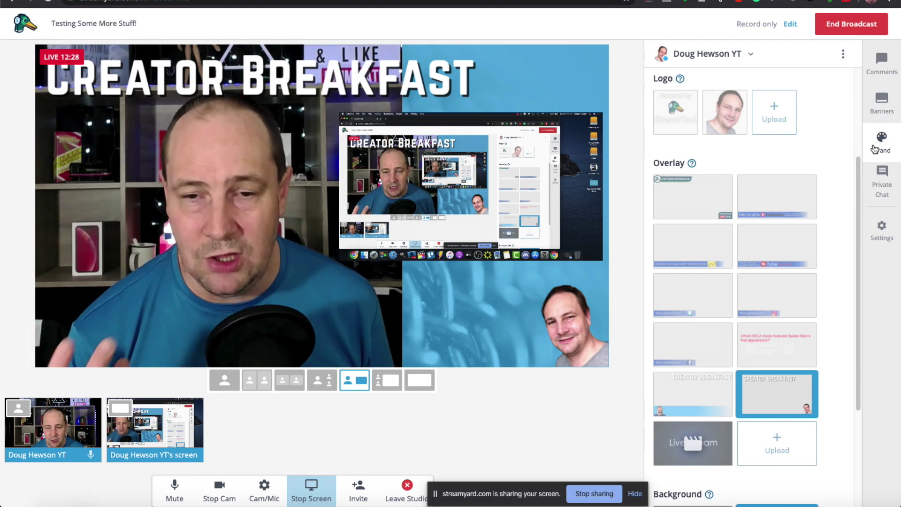
scroll(840, 233, "down", 4)
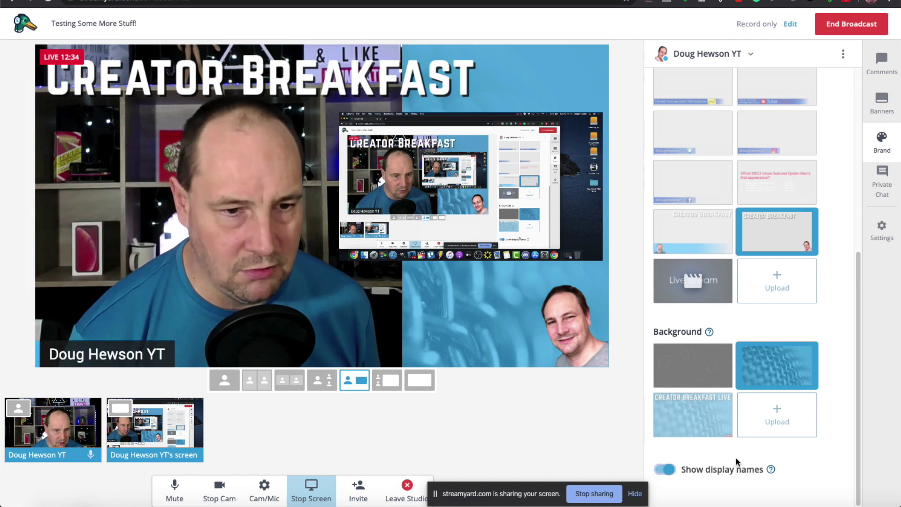
scroll(737, 459, "up", 3)
scroll(740, 456, "down", 1)
mouse_move(744, 233)
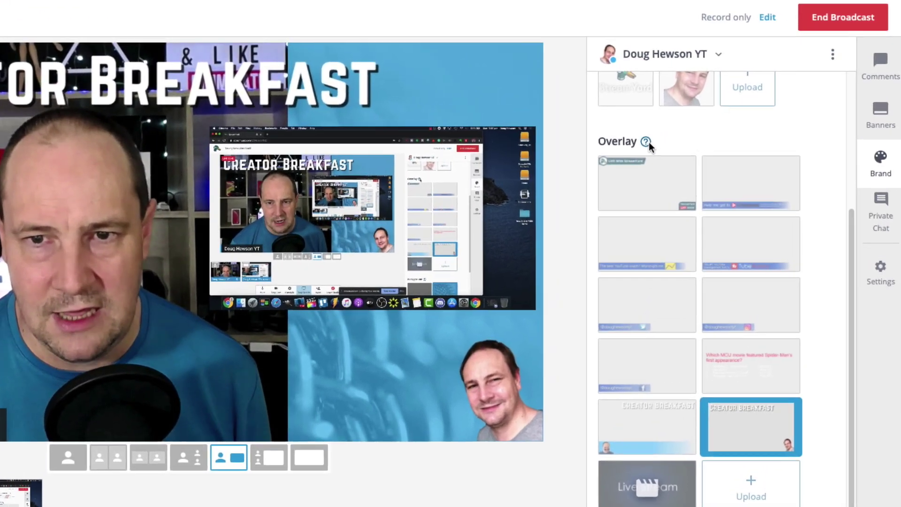
mouse_move(647, 143)
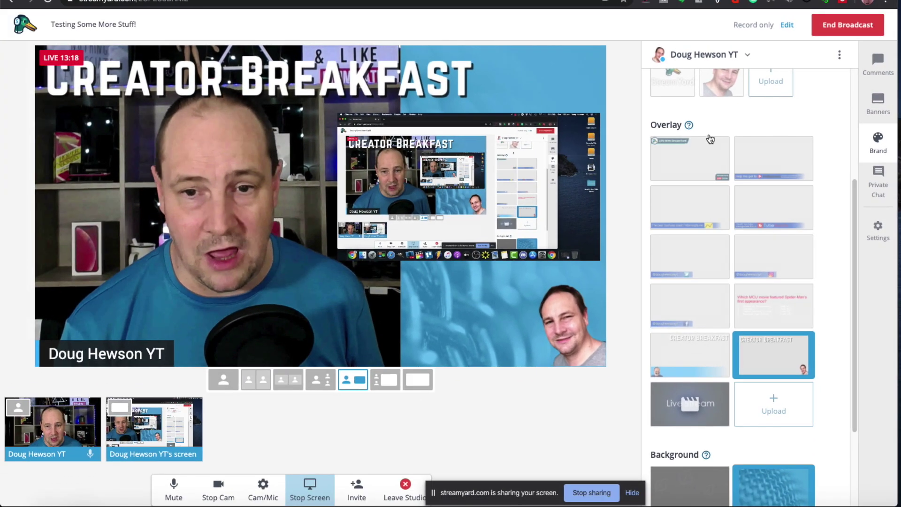
mouse_move(650, 471)
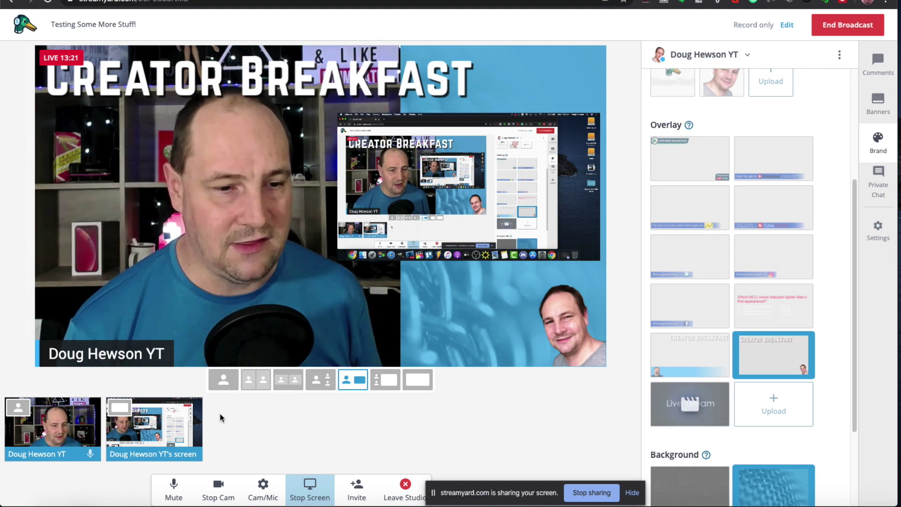
- Remove the shared screen and the camera from the stream and play the Live Stream video overlay
left_click(154, 426)
left_click(51, 428)
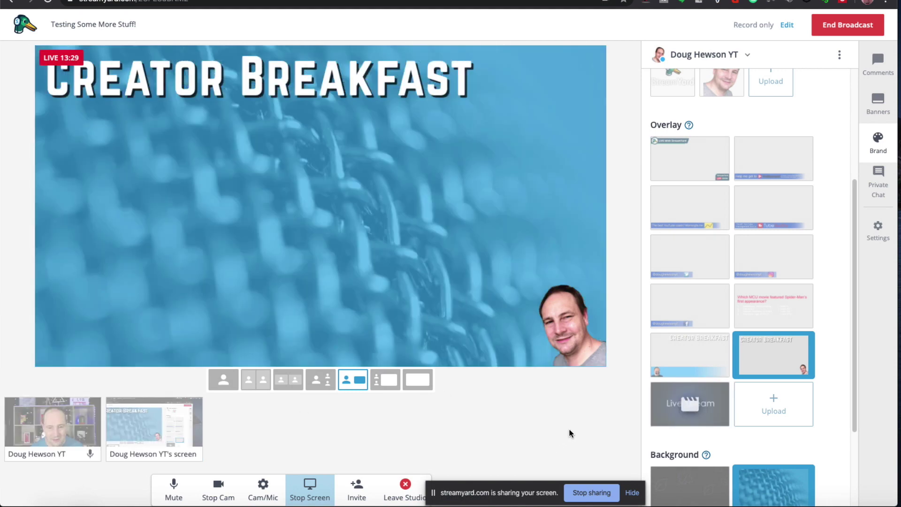
mouse_move(672, 395)
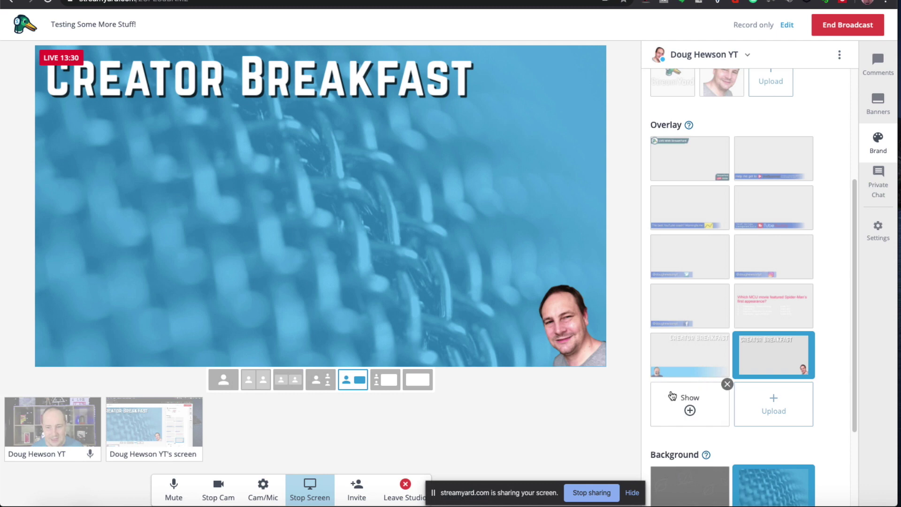
left_click(690, 411)
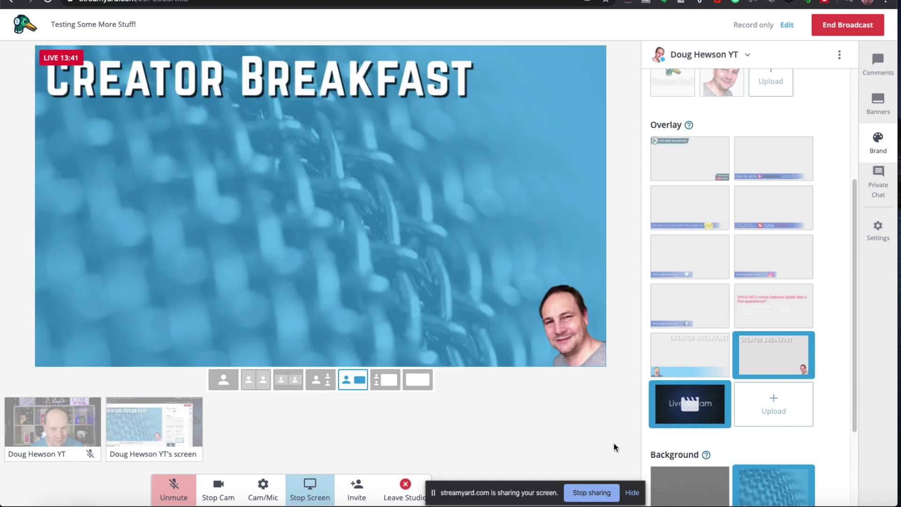
mouse_move(666, 421)
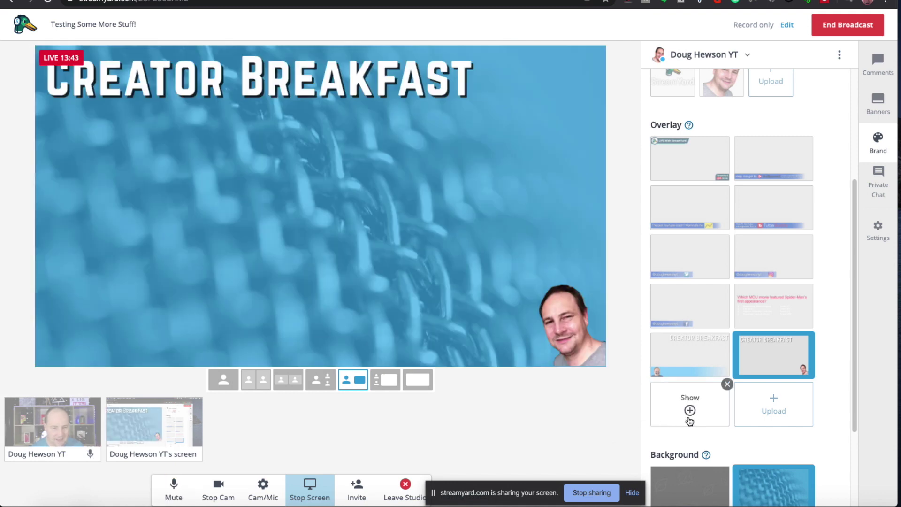
- Play the Live Stream video overlay again from the empty stage and add the host camera to the stream during playback
left_click(43, 429)
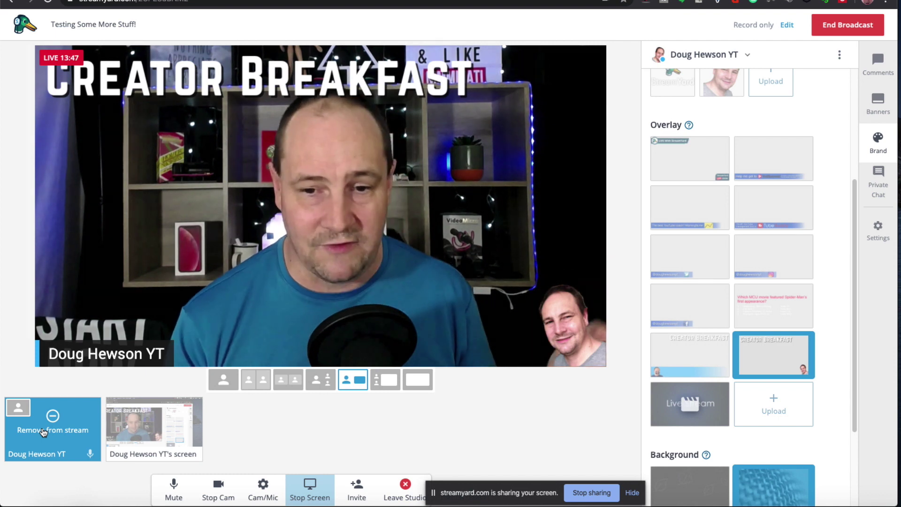
left_click(69, 422)
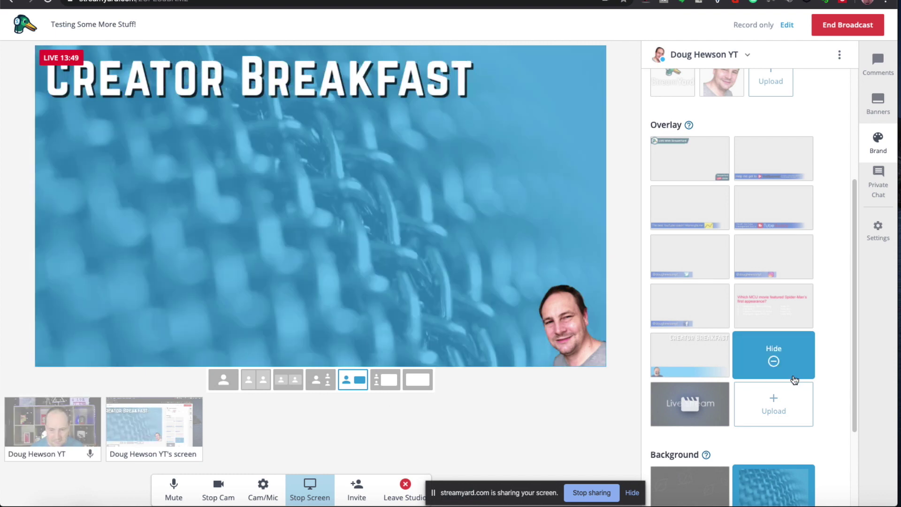
left_click(691, 409)
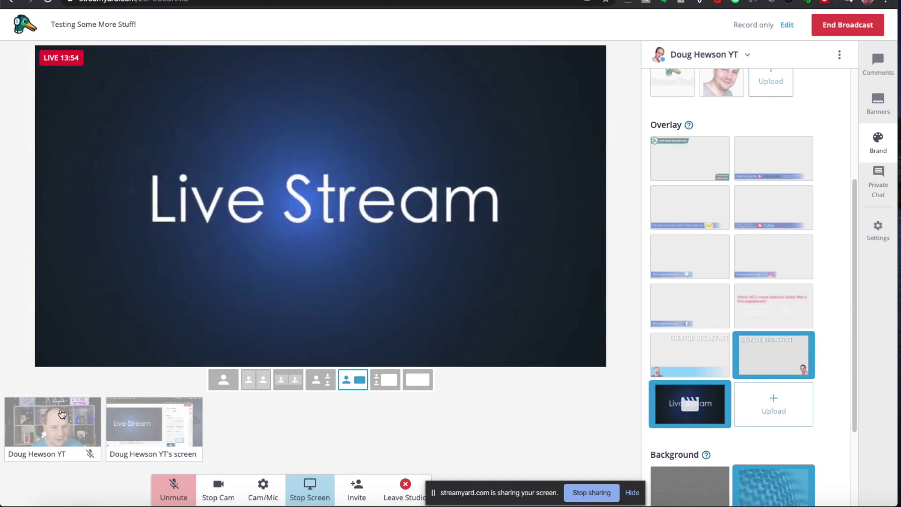
left_click(59, 417)
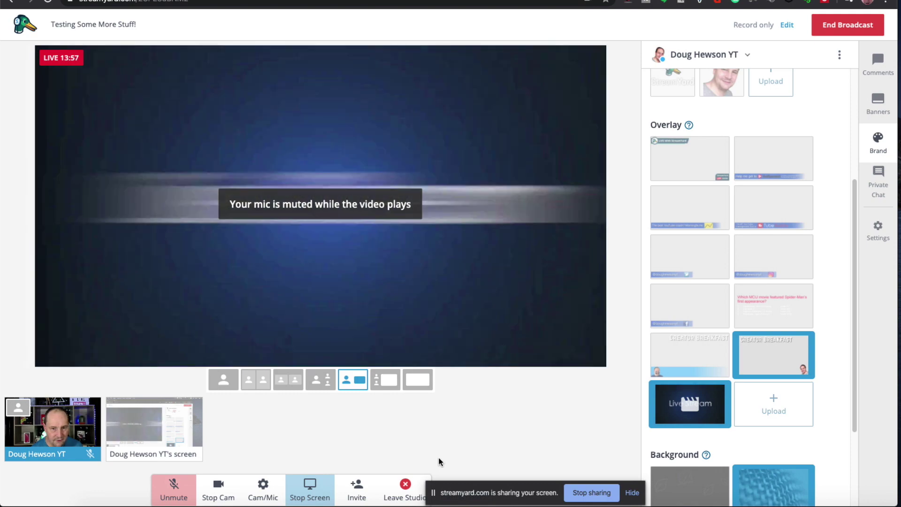